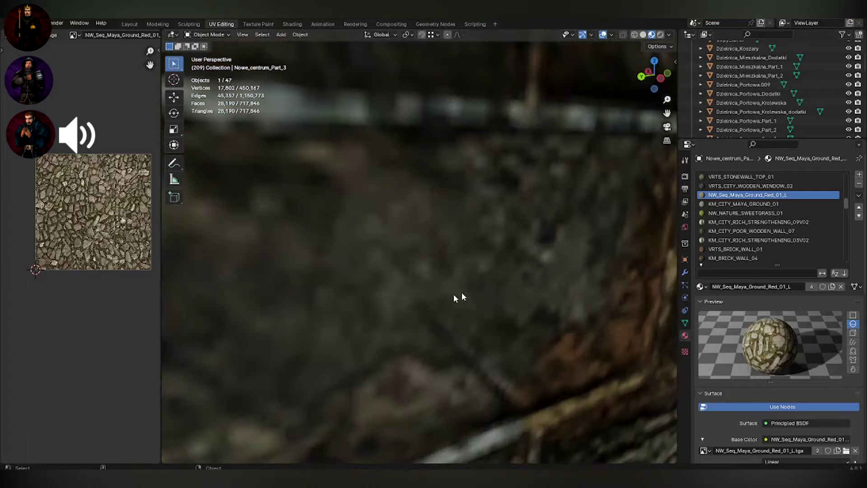
# Move the chosen vertex of the cobblestone street ground downward along the Z axis in Nowe_centrum_Part_3.
pyautogui.press('Tab')
pyautogui.click(405, 231)
pyautogui.press('g')
pyautogui.press('z')
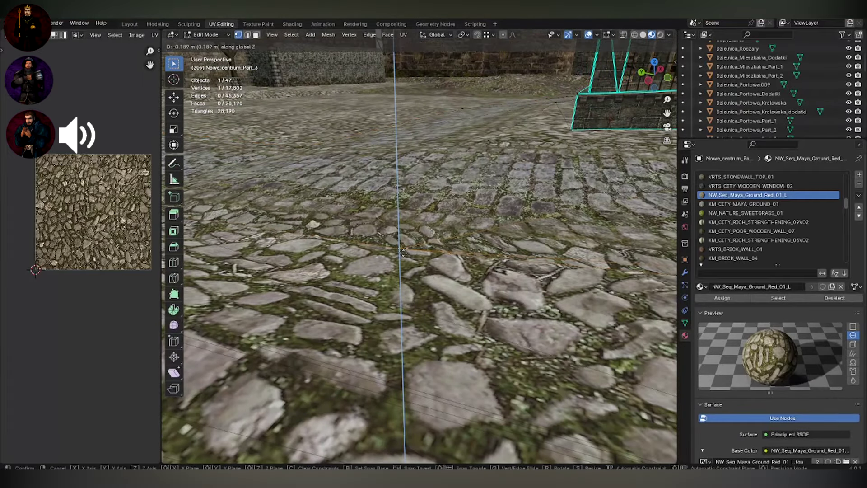
pyautogui.click(403, 249)
pyautogui.moveTo(403, 249); pyautogui.dragTo(418, 190, button='middle')
pyautogui.hotkey('ctrl', 'l')
pyautogui.hotkey('ctrl', 'z')
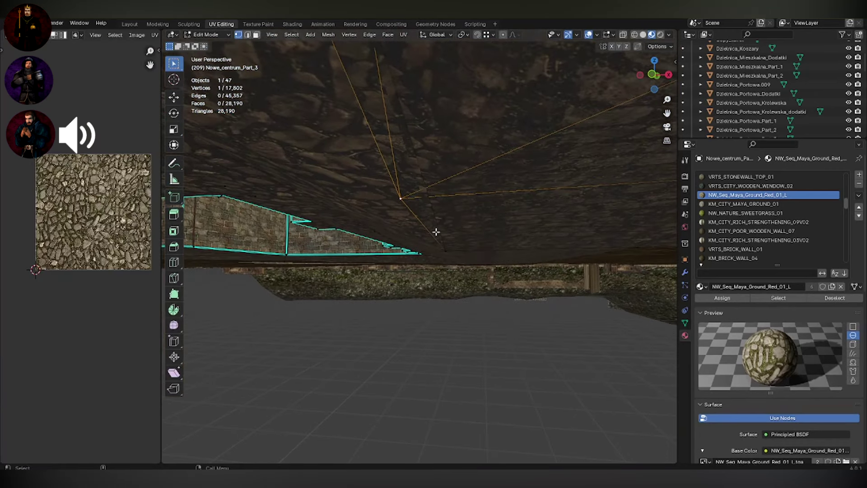
# Slide the selected cobblestone street vertex along its adjoining edge and finish editing the mesh.
pyautogui.hotkey('shift', 'v')
pyautogui.moveTo(516, 289); pyautogui.dragTo(522, 225, button='middle')
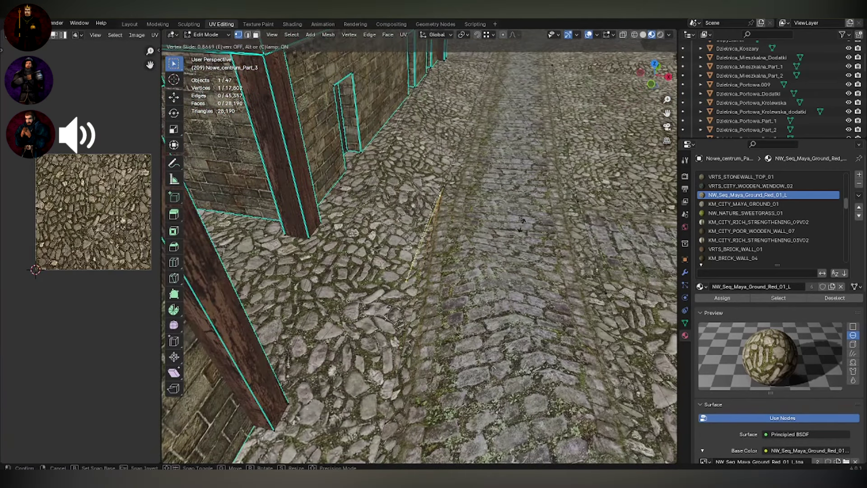
pyautogui.click(478, 312)
pyautogui.press('Tab')
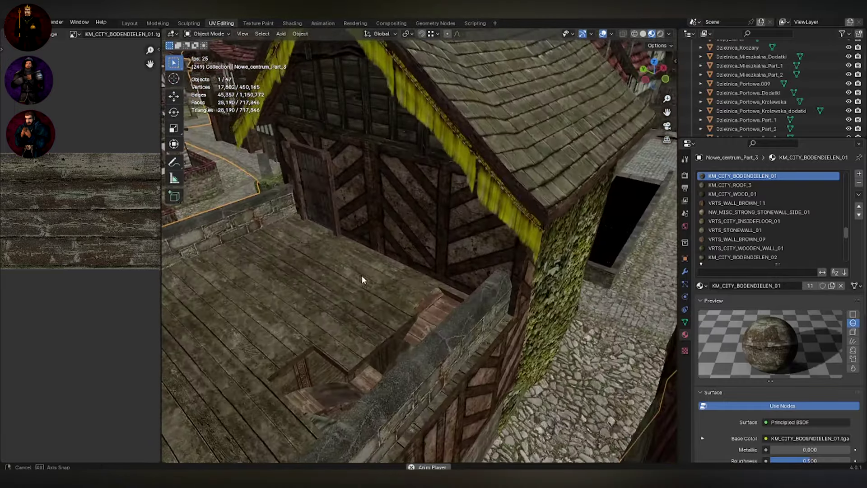
# Select the blurry, untextured ramp faces covering the upper stair flight beneath the opening in the plank floor.
pyautogui.press('Tab')
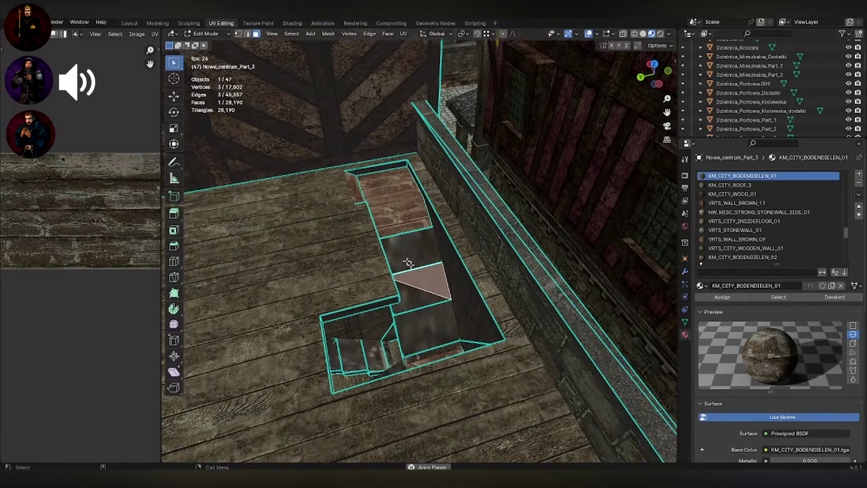
pyautogui.press('KP_Decimal')
pyautogui.scroll(-3, 380, 190)
pyautogui.press('c')
pyautogui.moveTo(377, 170)
pyautogui.mouseDown()
pyautogui.moveTo(402, 217)
pyautogui.moveTo(425, 338)
pyautogui.mouseUp()
pyautogui.rightClick(435, 351)
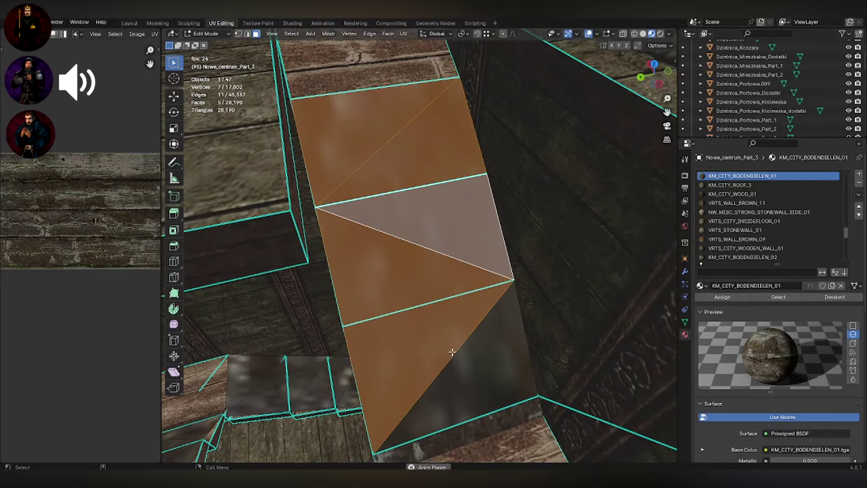
pyautogui.keyDown('ctrl'); pyautogui.click(467, 365); pyautogui.keyUp('ctrl')
pyautogui.press('c')
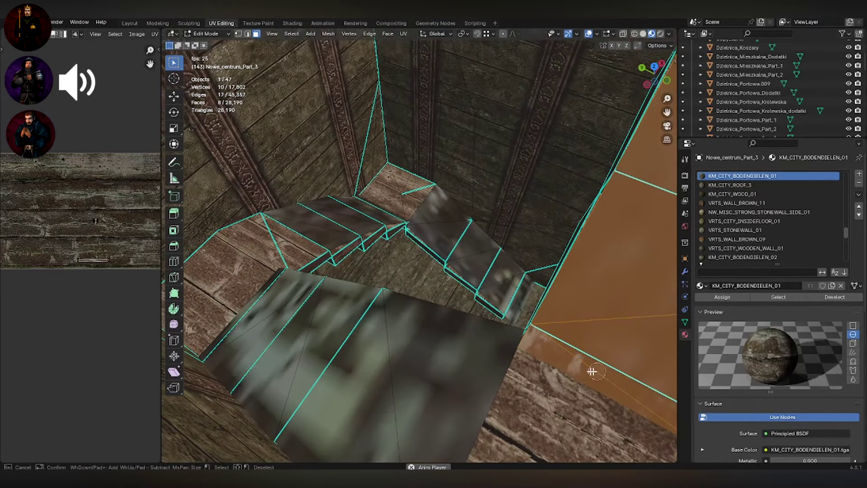
pyautogui.rightClick(592, 371)
# Add the blurry ramp faces covering the lower stair flights to the selection.
pyautogui.moveTo(592, 371)
pyautogui.mouseDown(button='middle')
pyautogui.moveTo(510, 312)
pyautogui.moveTo(443, 242)
pyautogui.mouseUp(button='middle')
pyautogui.press('c')
pyautogui.moveTo(445, 246); pyautogui.dragTo(486, 415)
pyautogui.rightClick(487, 417)
pyautogui.moveTo(487, 418)
pyautogui.mouseDown(button='middle')
pyautogui.moveTo(532, 289)
pyautogui.moveTo(397, 260)
pyautogui.mouseUp(button='middle')
pyautogui.press('c')
pyautogui.moveTo(397, 260); pyautogui.dragTo(509, 309)
pyautogui.rightClick(513, 314)
# Add the remaining narrow ramp faces along the stair landings to the selection.
pyautogui.moveTo(513, 314)
pyautogui.mouseDown(button='middle')
pyautogui.moveTo(619, 313)
pyautogui.moveTo(423, 231)
pyautogui.mouseUp(button='middle')
pyautogui.press('c')
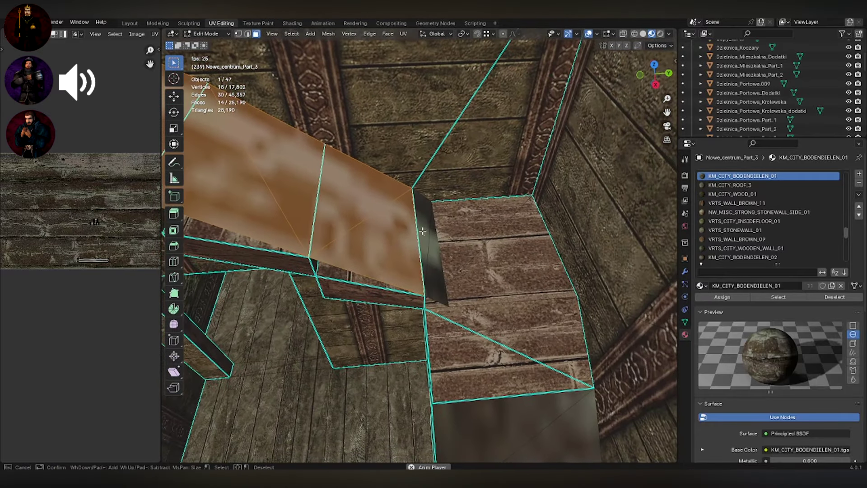
pyautogui.moveTo(423, 231); pyautogui.dragTo(435, 239)
pyautogui.rightClick(435, 240)
pyautogui.moveTo(435, 240); pyautogui.dragTo(460, 251, button='middle')
pyautogui.press('c')
pyautogui.moveTo(378, 232)
pyautogui.mouseDown()
pyautogui.moveTo(395, 187)
pyautogui.moveTo(392, 265)
pyautogui.mouseUp()
pyautogui.rightClick(392, 266)
pyautogui.press('c')
pyautogui.moveTo(481, 173); pyautogui.dragTo(588, 232)
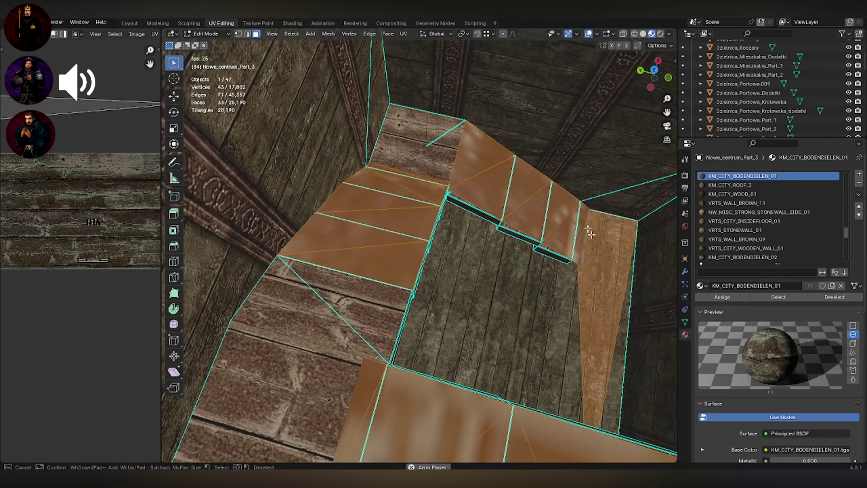
# Filter the material slots by "full" and assign NW_MISC_FULLALPHA_01 to the selected ramp faces.
pyautogui.write('full')
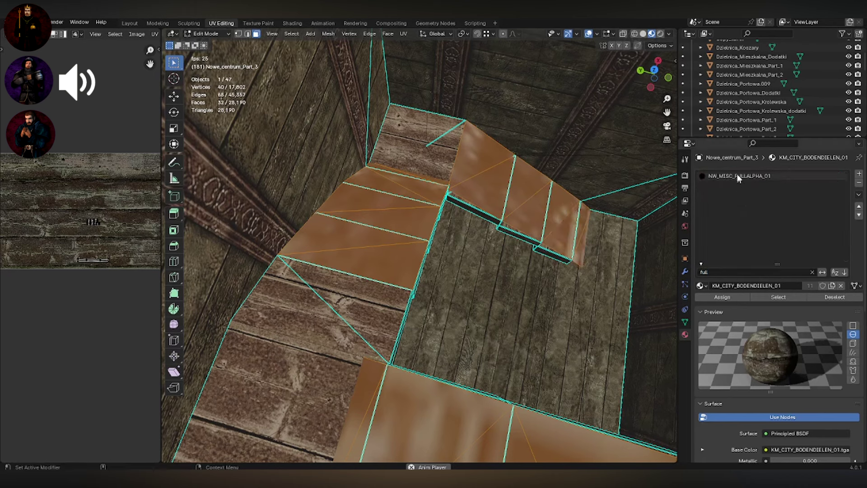
pyautogui.click(738, 178)
pyautogui.click(722, 297)
pyautogui.press('Tab')
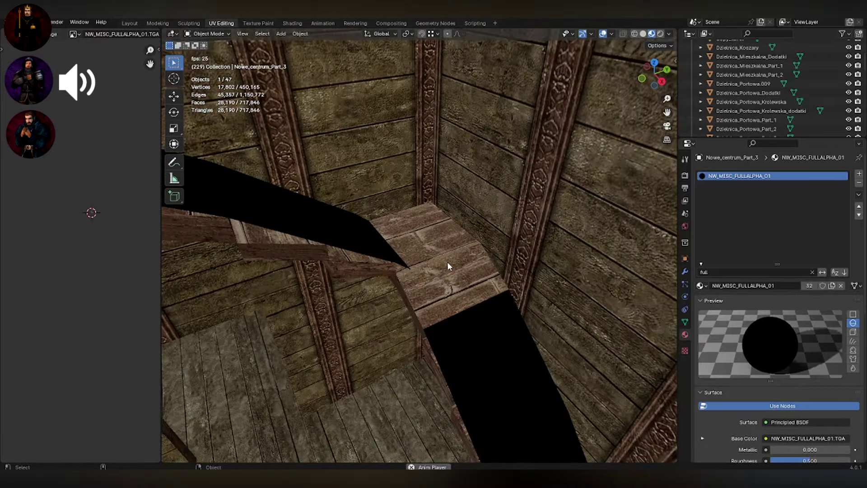
pyautogui.moveTo(447, 262); pyautogui.dragTo(497, 242, button='middle')
pyautogui.press('Tab')
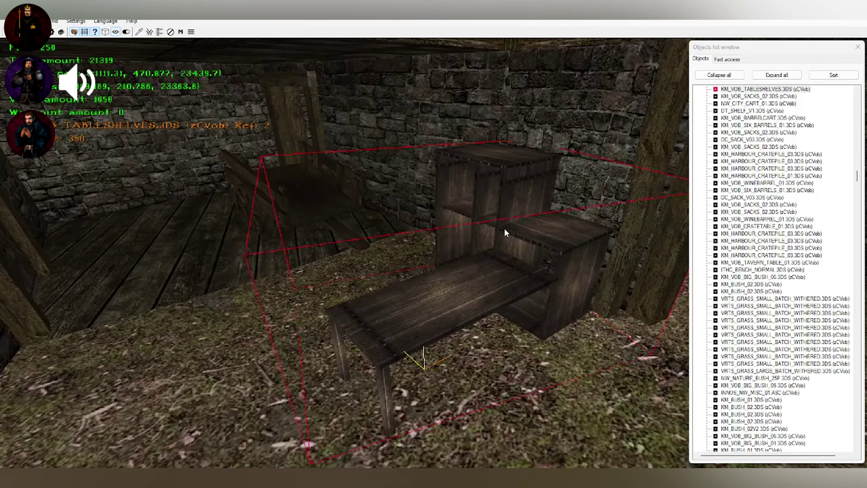
# Switch to the world editor and shift the table-and-shelves object beside the timber post, lowering it to height 207.769.
pyautogui.press('Right')
pyautogui.moveTo(500, 233); pyautogui.dragTo(587, 233)
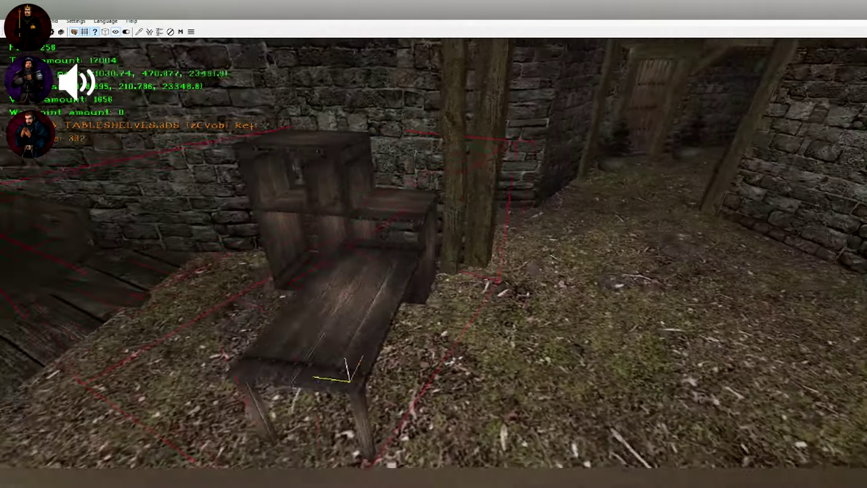
pyautogui.press('a')
pyautogui.press('w')
pyautogui.press('d')
pyautogui.press('w')
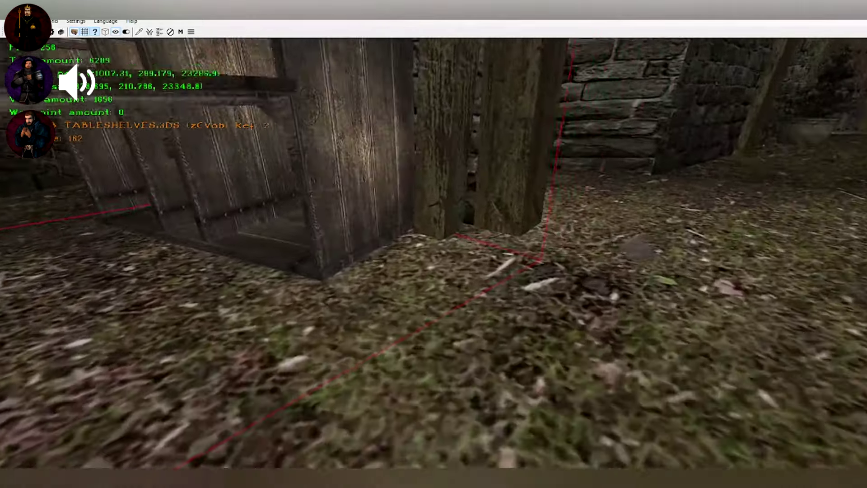
pyautogui.press('w')
pyautogui.press('a')
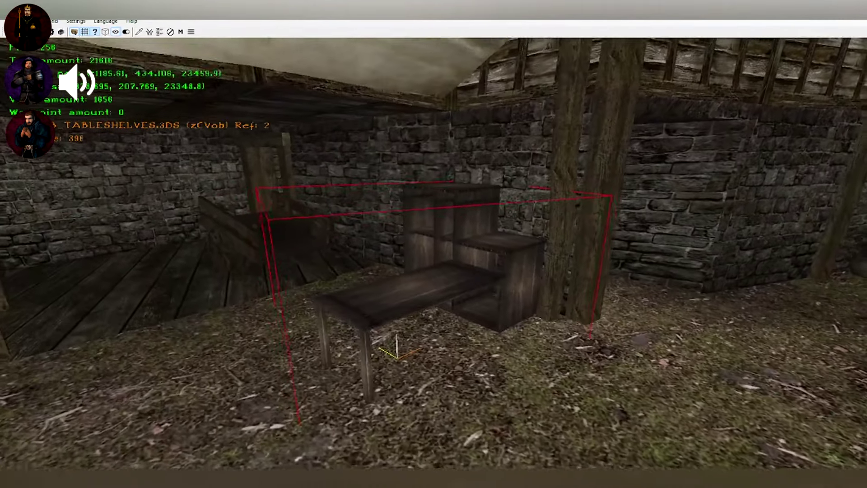
# Select the wooden cart beside the table shelves and examine the placement of both objects in the alley.
pyautogui.click(240, 232)
pyautogui.press('a')
pyautogui.moveTo(231, 223); pyautogui.dragTo(273, 223, button='right')
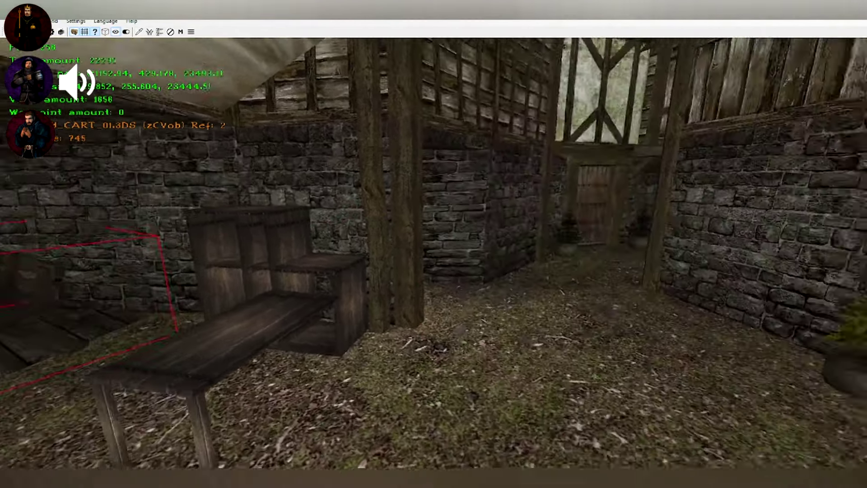
pyautogui.press('space')
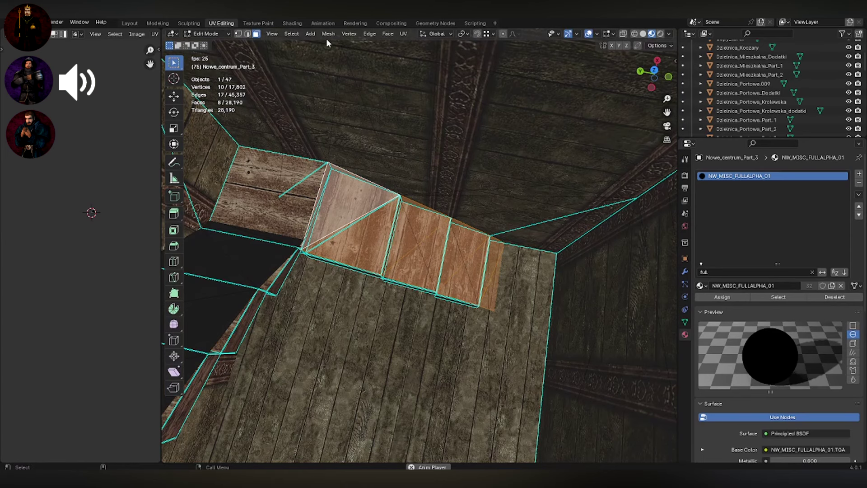
# Switch back to Blender and flip the normals of the selected ramp faces on the lower stair flight.
pyautogui.click(328, 34)
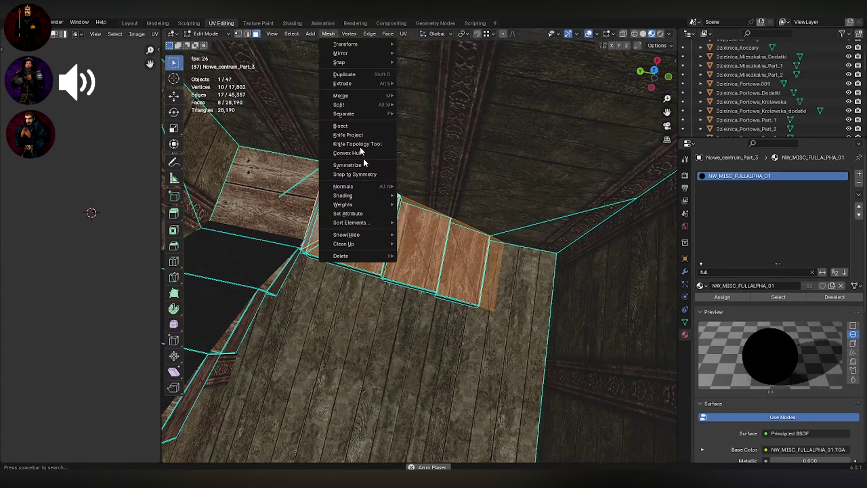
pyautogui.moveTo(357, 187)
pyautogui.click(422, 187)
pyautogui.press('Tab')
pyautogui.moveTo(429, 209); pyautogui.dragTo(447, 200, button='middle')
pyautogui.scroll(-8, 447, 200)
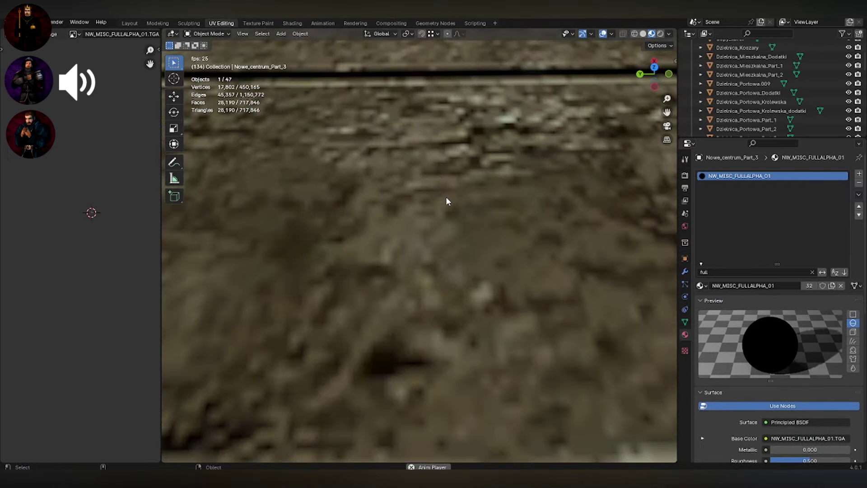
# Select the ramp faces covering the upper stair flight under the floor opening and flip their normals.
pyautogui.press('Tab')
pyautogui.keyDown('shift'); pyautogui.moveTo(508, 264); pyautogui.dragTo(488, 251, button='middle'); pyautogui.keyUp('shift')
pyautogui.scroll(2, 490, 255)
pyautogui.click(509, 312)
pyautogui.moveTo(509, 312); pyautogui.dragTo(470, 278, button='middle')
pyautogui.press('c')
pyautogui.moveTo(471, 291); pyautogui.dragTo(477, 128)
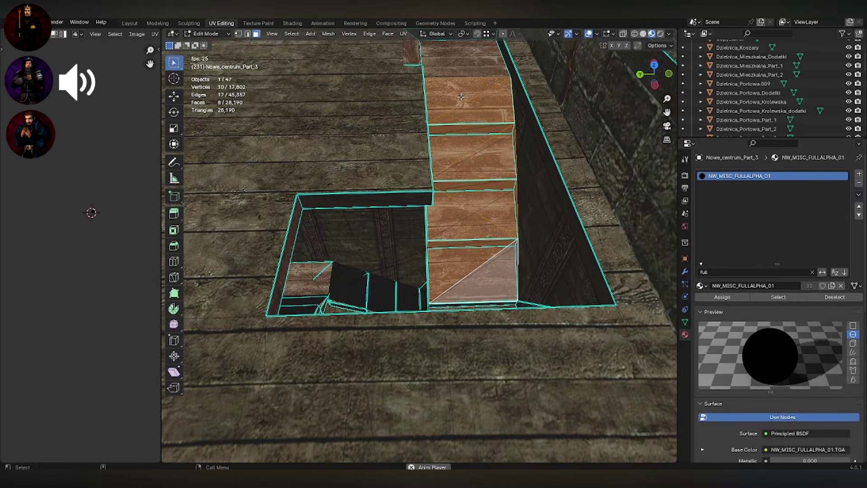
pyautogui.press('c')
pyautogui.moveTo(460, 96); pyautogui.dragTo(490, 111, button='middle')
pyautogui.moveTo(487, 212); pyautogui.dragTo(498, 345, button='middle')
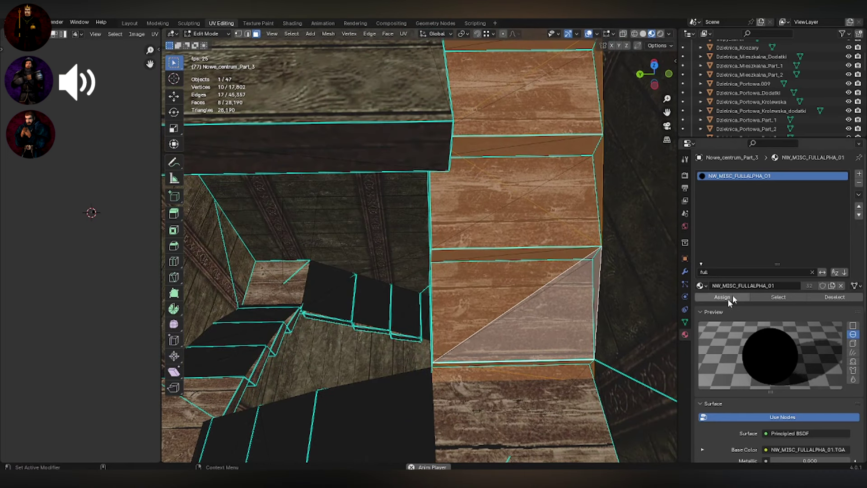
pyautogui.click(322, 34)
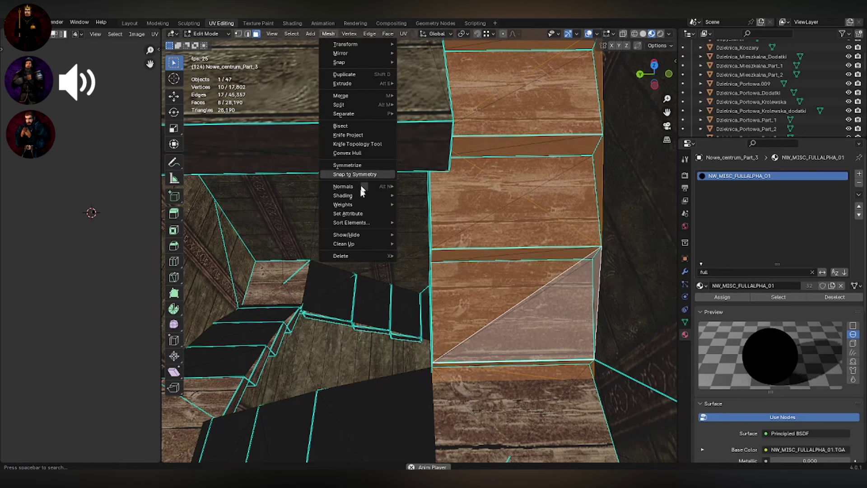
pyautogui.moveTo(381, 191)
pyautogui.click(441, 189)
pyautogui.press('Tab')
pyautogui.scroll(-5, 452, 200)
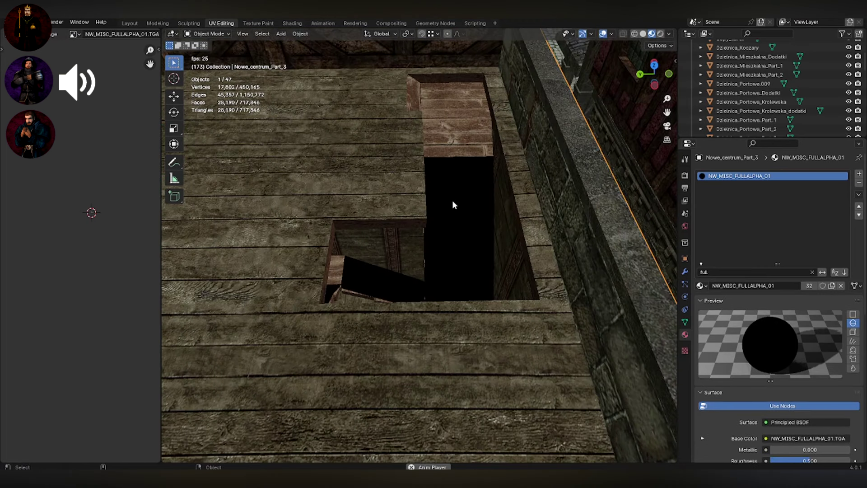
pyautogui.scroll(3, 454, 205)
pyautogui.moveTo(451, 199); pyautogui.dragTo(445, 233, button='middle')
pyautogui.press('a')
pyautogui.hotkey('ctrl', 'z')
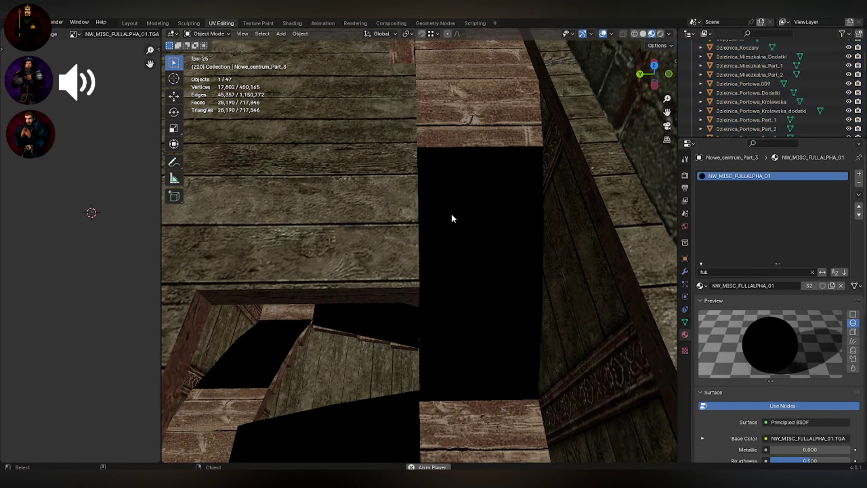
pyautogui.scroll(-2, 451, 215)
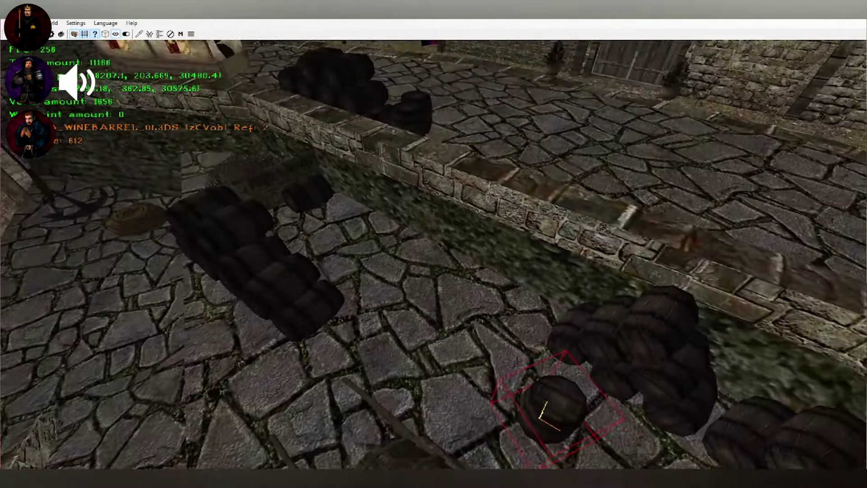
# In the world editor, move the NW_HARBOUR_BARRELGROUP_01 stack on the paving over against the low stone wall.
pyautogui.moveTo(350, 200); pyautogui.dragTo(315, 190, button='right')
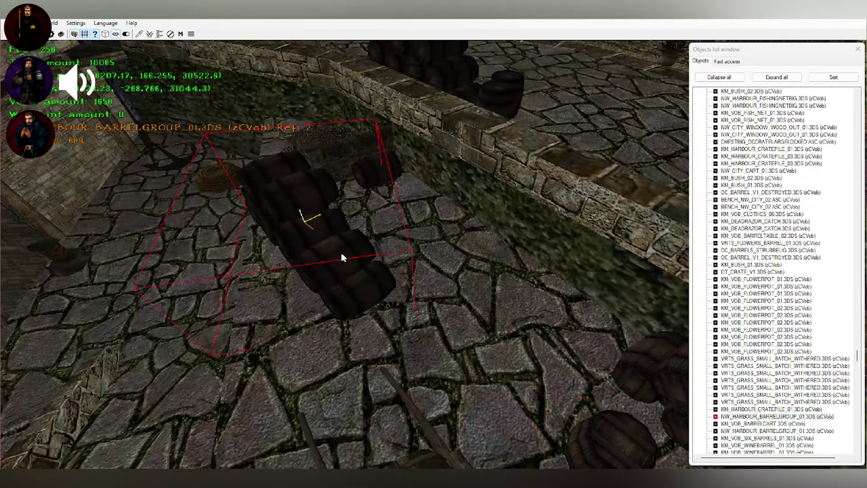
pyautogui.press('Right')
pyautogui.press('Up')
pyautogui.press('Down')
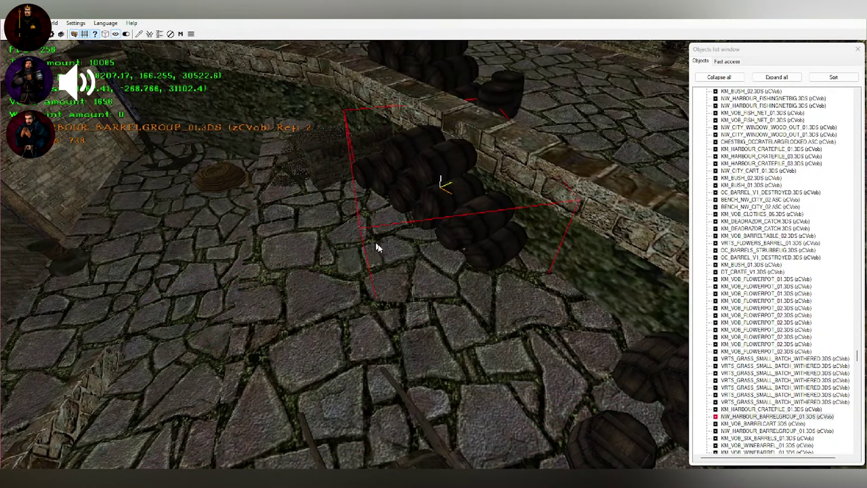
# Place the single KM_VOB_WINEBARREL_01 barrel near the wall, between the two barrel stacks.
pyautogui.click(597, 465)
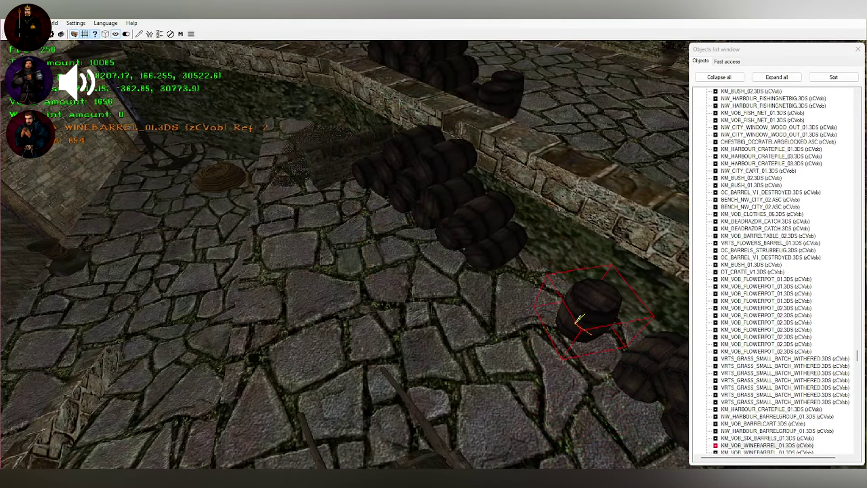
pyautogui.press('a')
pyautogui.moveTo(426, 437); pyautogui.dragTo(377, 155, button='right')
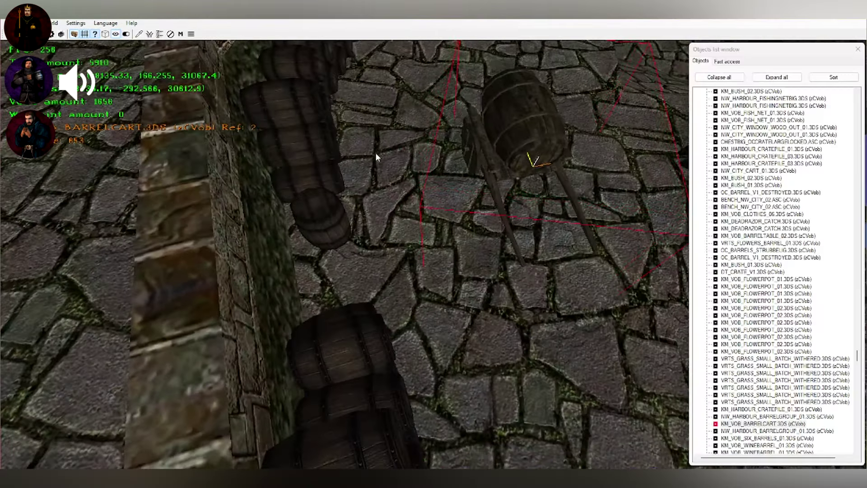
# Reposition the KM_VOB_BARRELCART barrel cart on the paving beside the barrel stacks.
pyautogui.press('Left')
pyautogui.press('Down')
pyautogui.press('Down')
pyautogui.press('Left')
# Nudge the NW_HARBOUR_BARRELGROUP_01 stack slightly away from the stone wall and toward the barrel cart.
pyautogui.press('w')
pyautogui.moveTo(383, 211); pyautogui.dragTo(361, 119, button='right')
pyautogui.press('s')
pyautogui.press('s')
pyautogui.press('a')
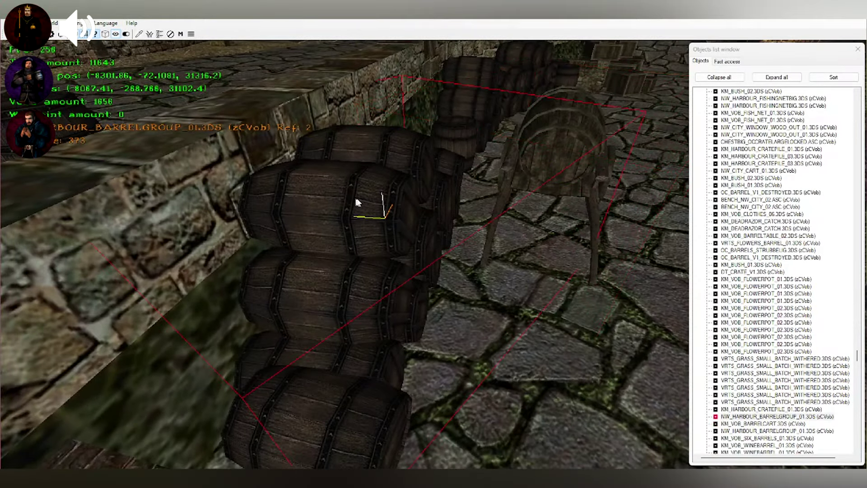
pyautogui.press('Right')
pyautogui.press('Up')
pyautogui.press('Right')
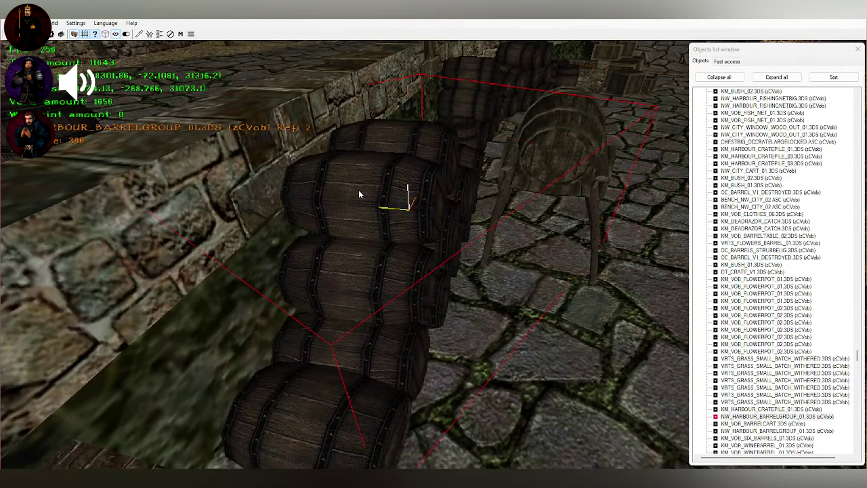
pyautogui.moveTo(359, 194); pyautogui.dragTo(364, 203, button='right')
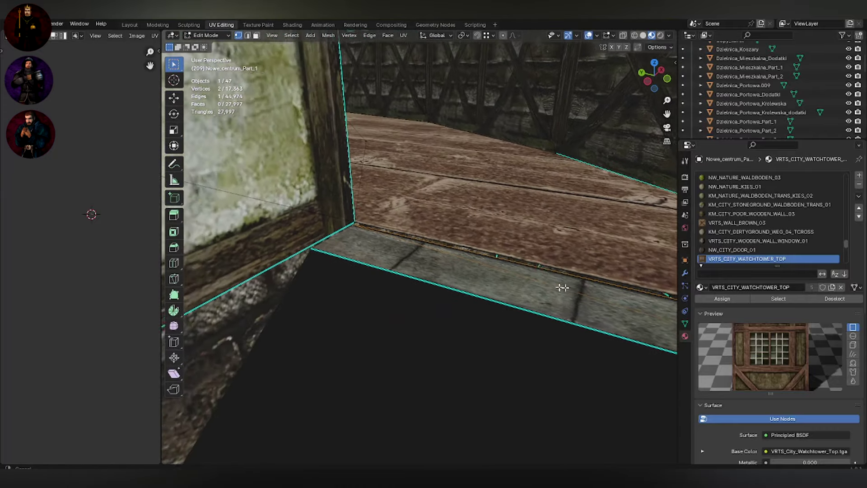
# In Blender, merge two vertices at the door-frame corner of the stone threshold strip in Nowe_centrum_Part_1.
pyautogui.moveTo(452, 273); pyautogui.dragTo(590, 303, button='middle')
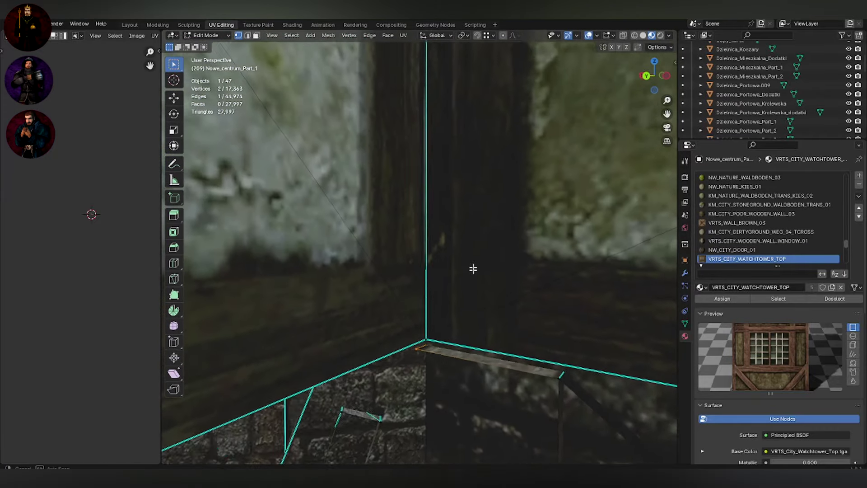
pyautogui.moveTo(419, 374); pyautogui.dragTo(428, 280, button='middle')
pyautogui.click(428, 285)
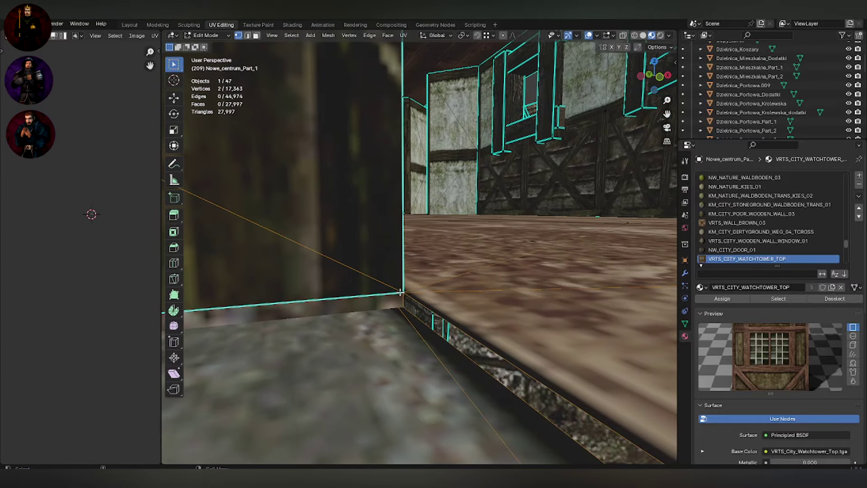
pyautogui.moveTo(416, 302); pyautogui.dragTo(451, 245, button='middle')
pyautogui.moveTo(368, 272); pyautogui.dragTo(297, 276, button='middle')
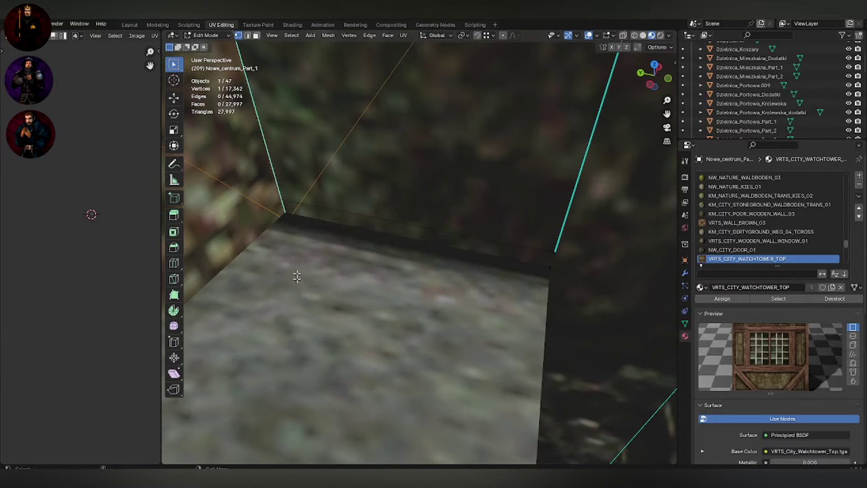
# Merge another loose vertex where the wall, plank floor and stone threshold meet, and finish editing the mesh.
pyautogui.moveTo(516, 279); pyautogui.dragTo(460, 160, button='middle')
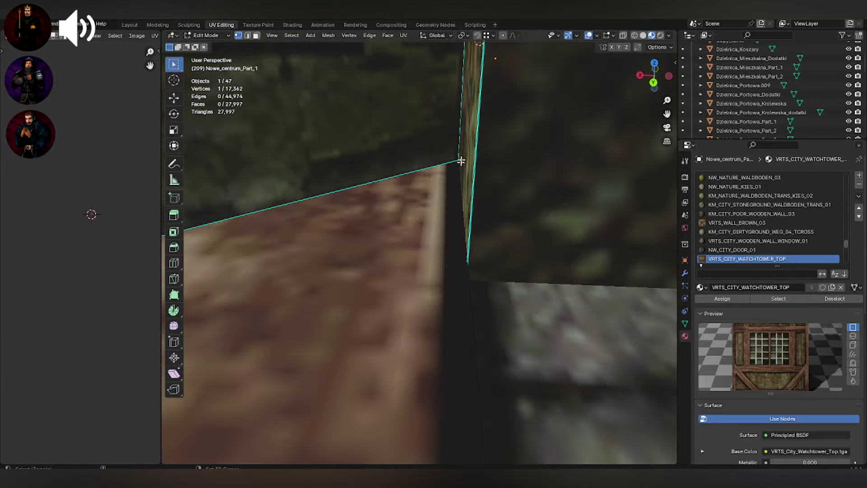
pyautogui.press('Tab')
pyautogui.moveTo(485, 241); pyautogui.dragTo(524, 334, button='middle')
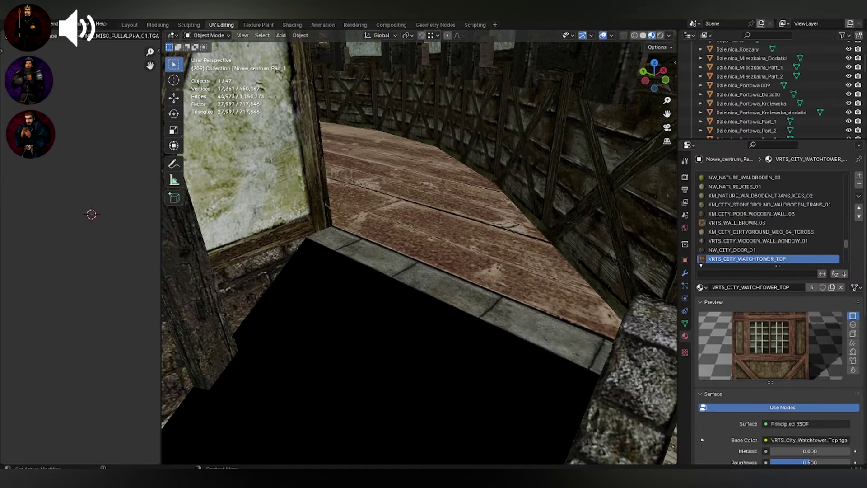